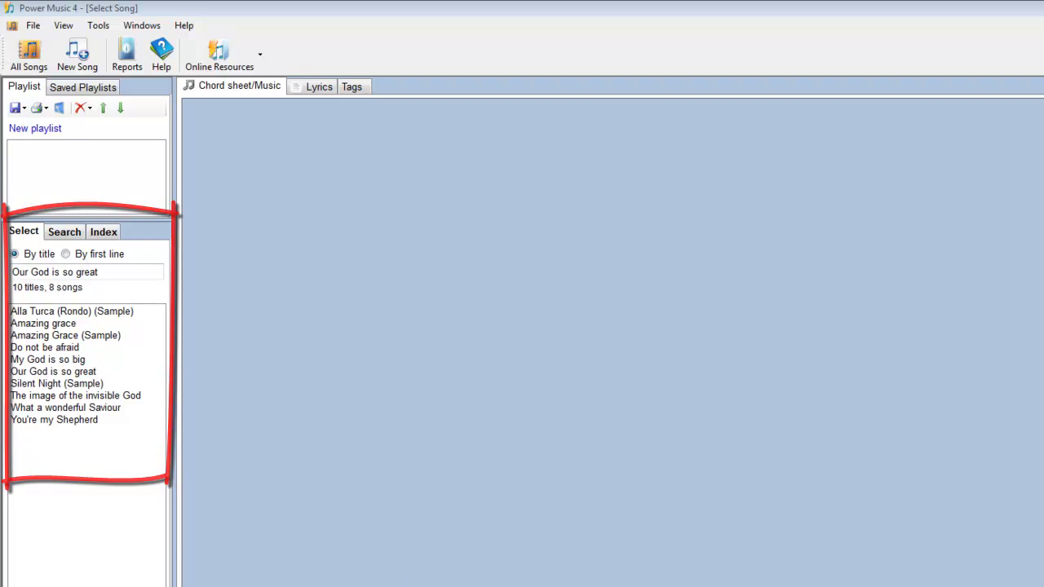
- Add the songs "Do not be afraid" and "Silent Night (Sample)" to the new playlist
left_click(48, 349)
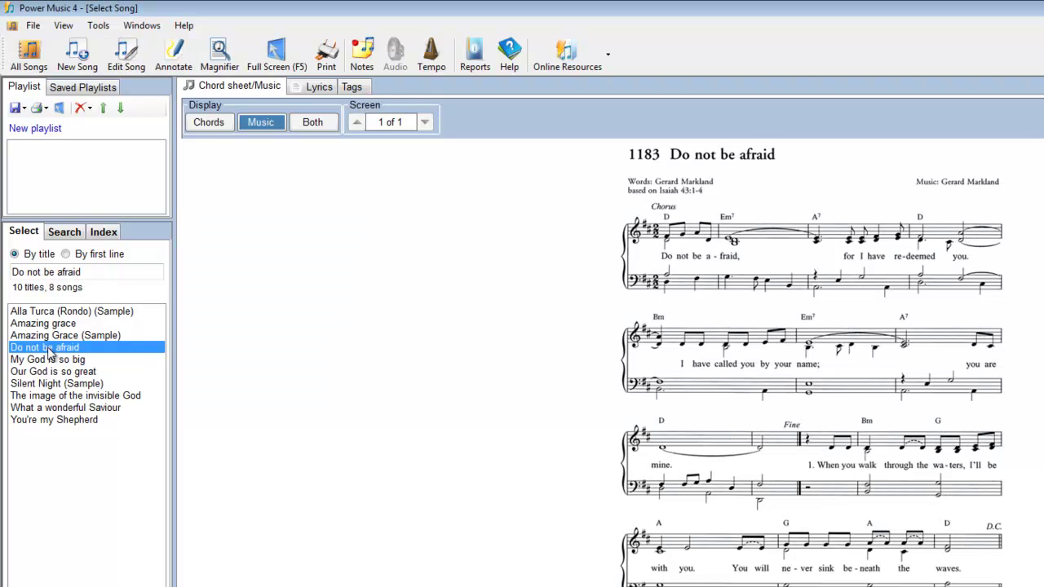
double_click(49, 352)
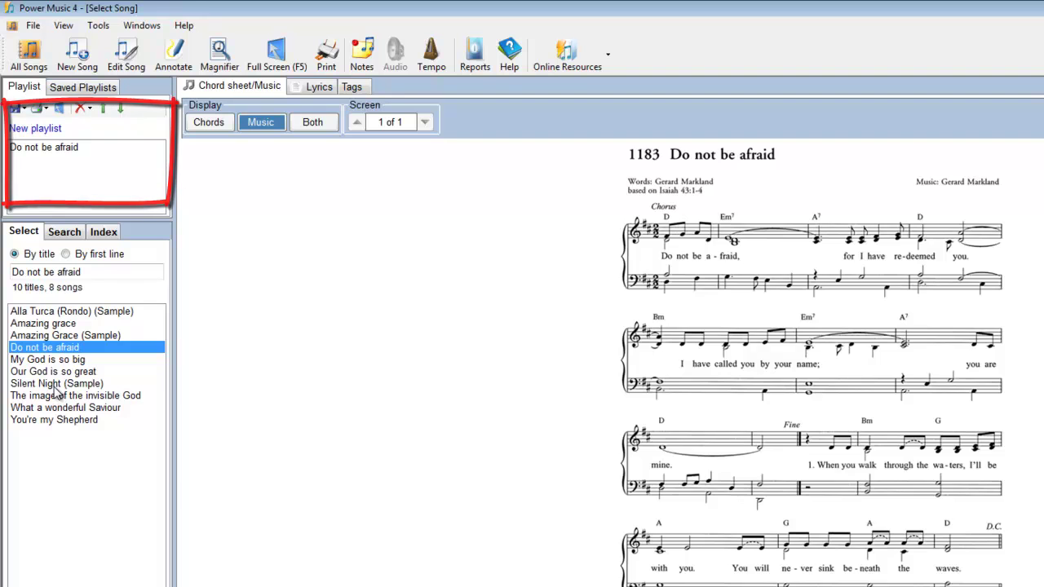
left_click(57, 385)
right_click(55, 389)
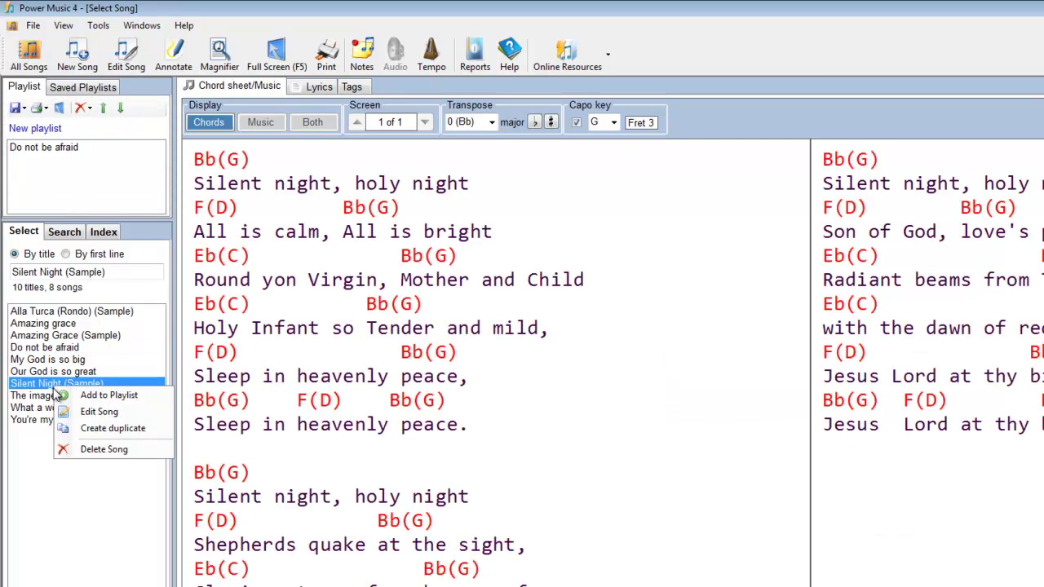
left_click(106, 398)
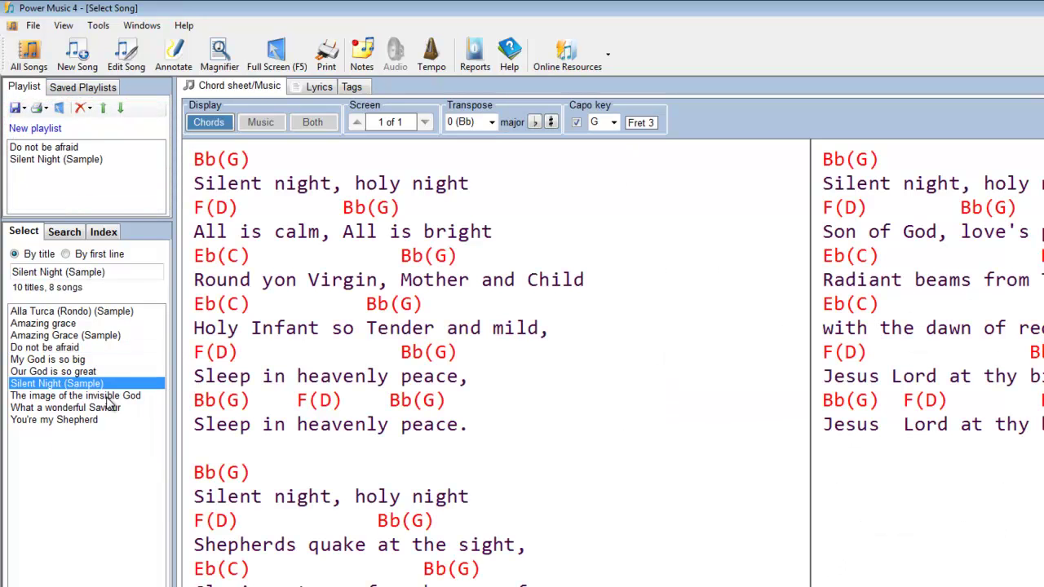
- Search song titles for "amaz" and add "Amazing grace" to the playlist
left_click(64, 232)
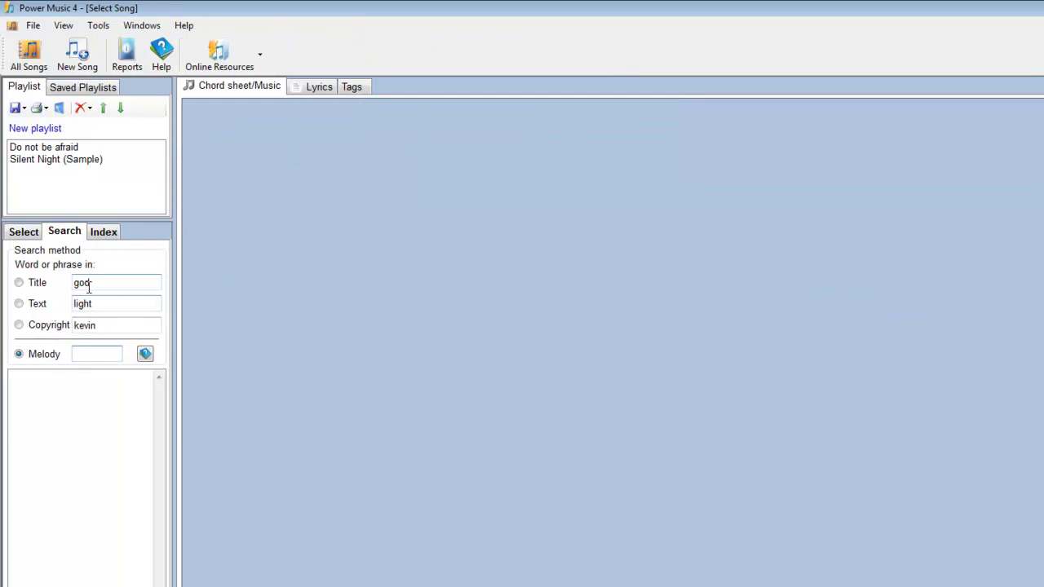
left_click(18, 282)
double_click(86, 283)
type("amaz")
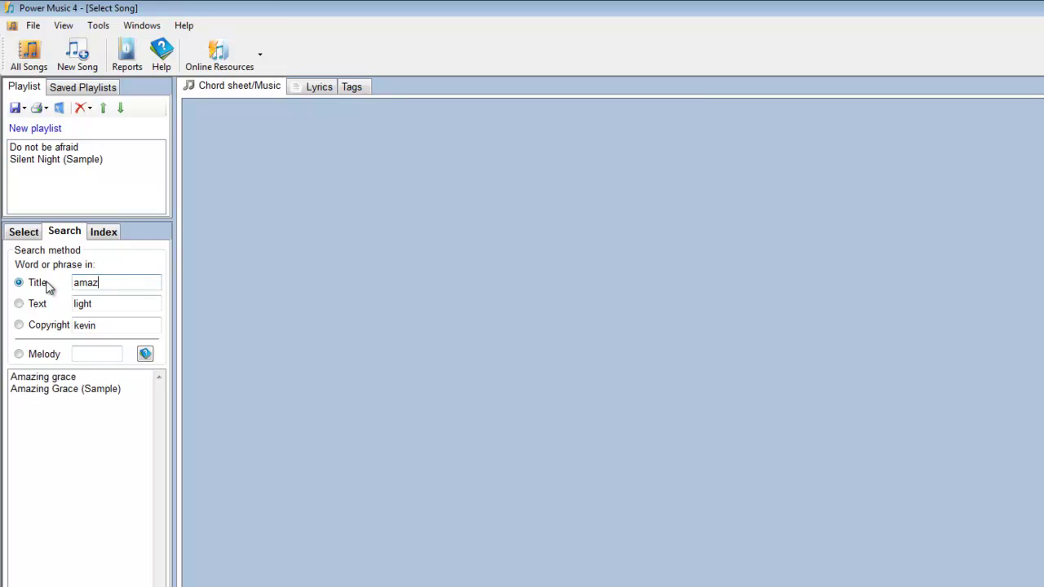
left_click(46, 378)
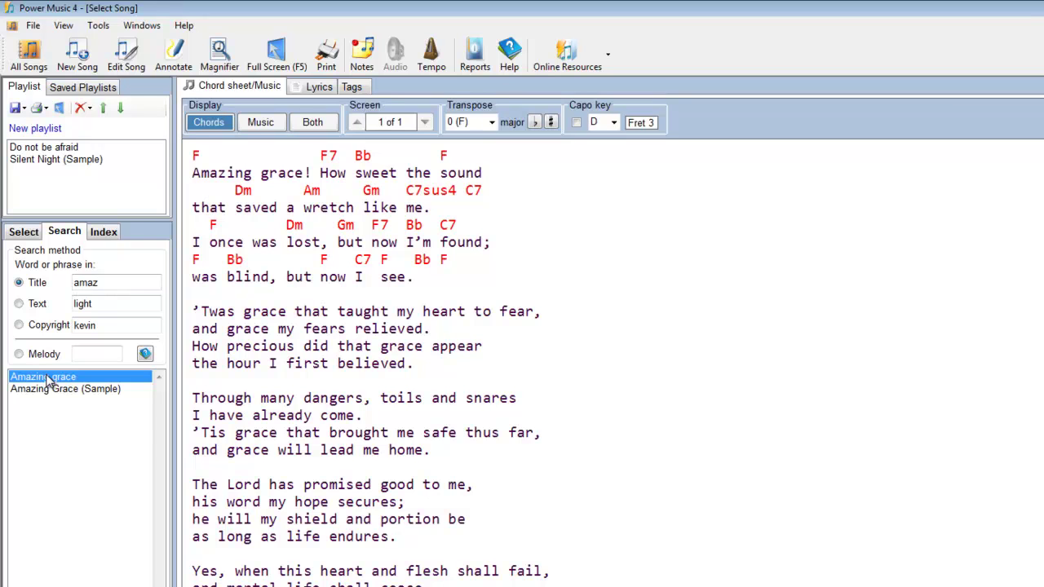
double_click(46, 379)
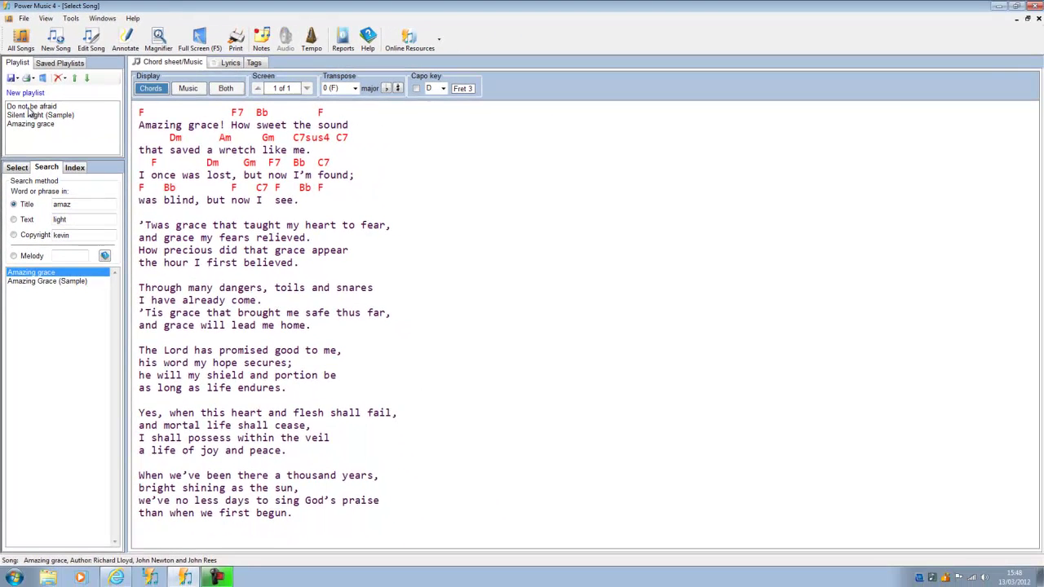
- View the playlist songs in turn, displaying "Amazing grace" with both sheet music and chords
left_click(29, 107)
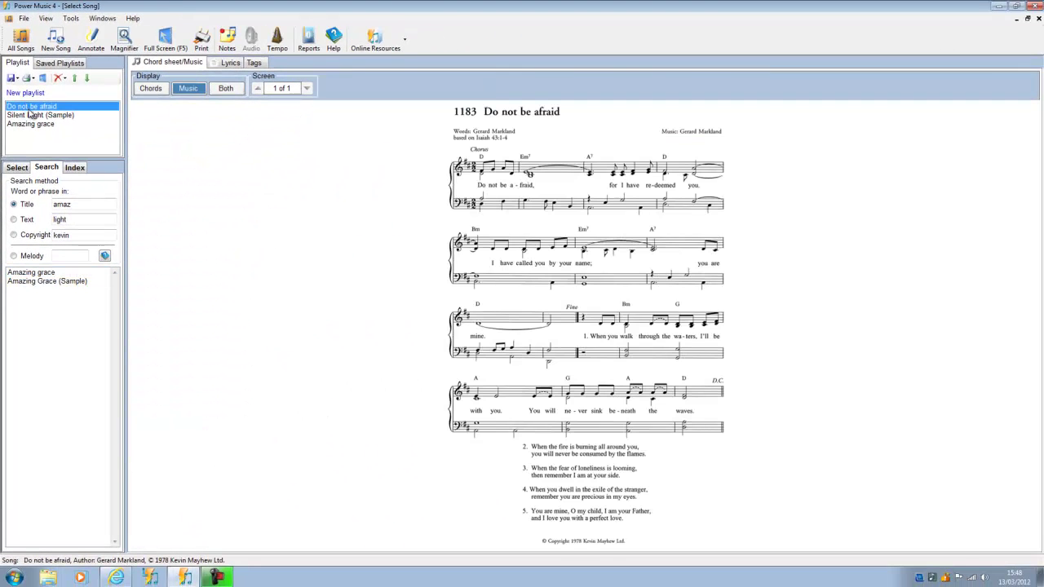
left_click(34, 115)
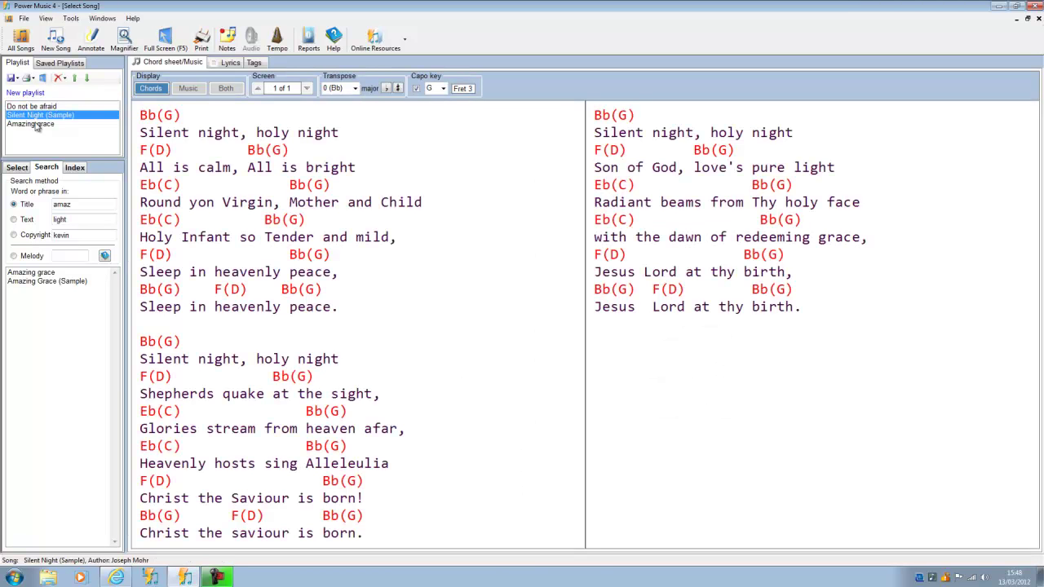
left_click(36, 125)
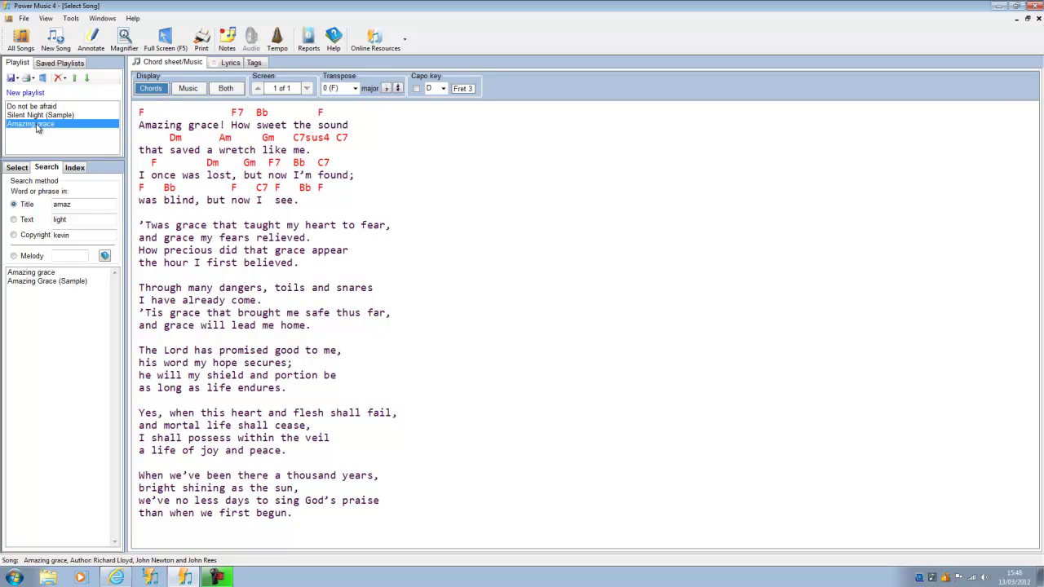
left_click(225, 88)
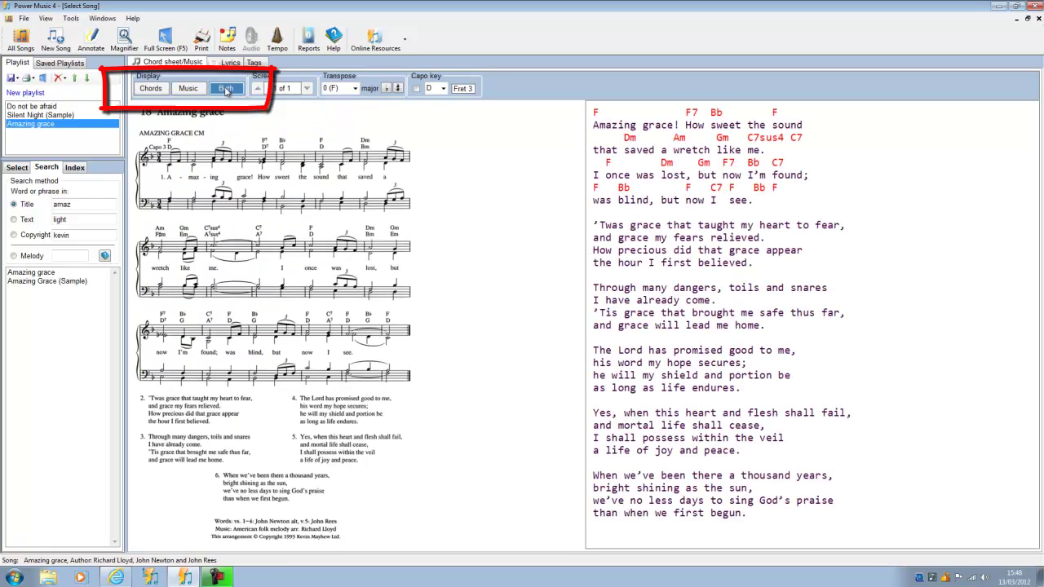
left_click(37, 107)
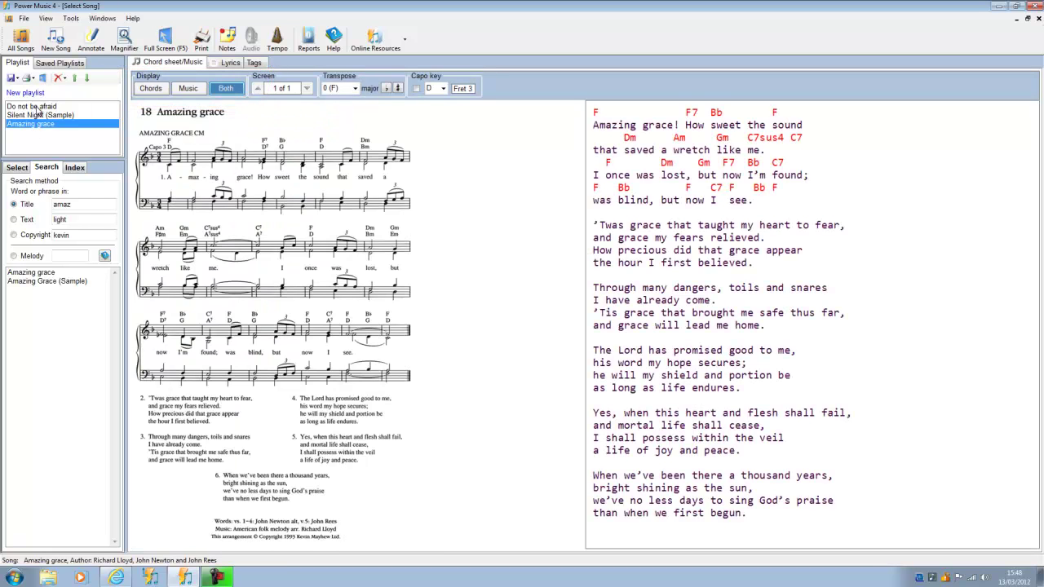
left_click(44, 116)
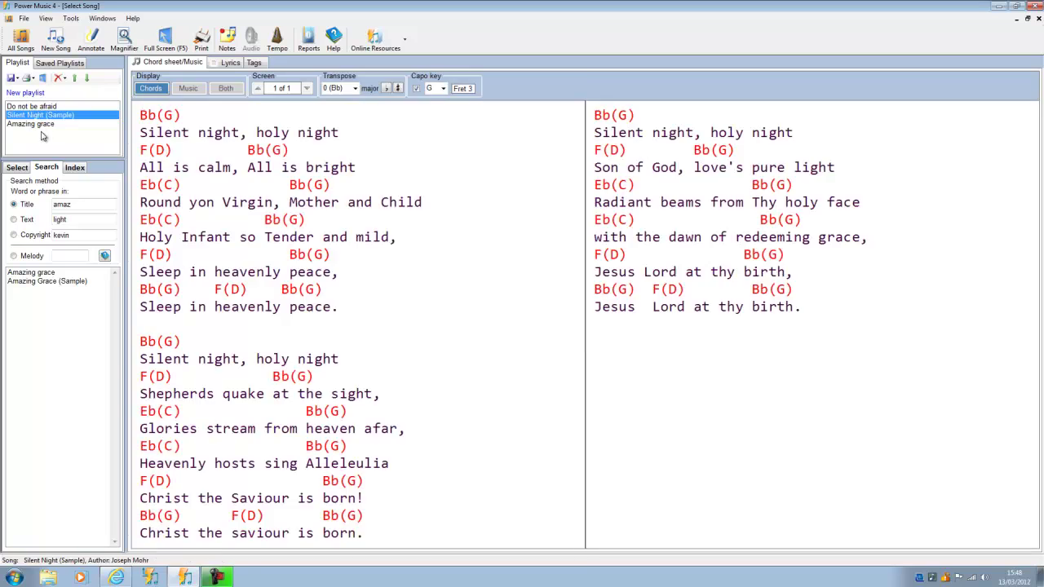
- Reorder the playlist by moving "Amazing grace" up one place and "Do not be afraid" down one place
left_click(39, 124)
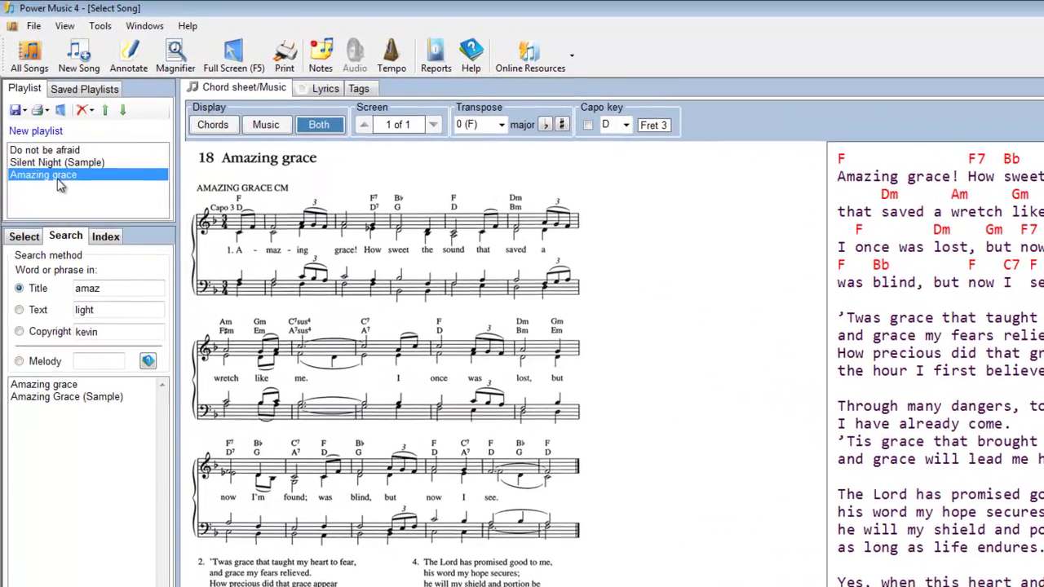
left_click(106, 114)
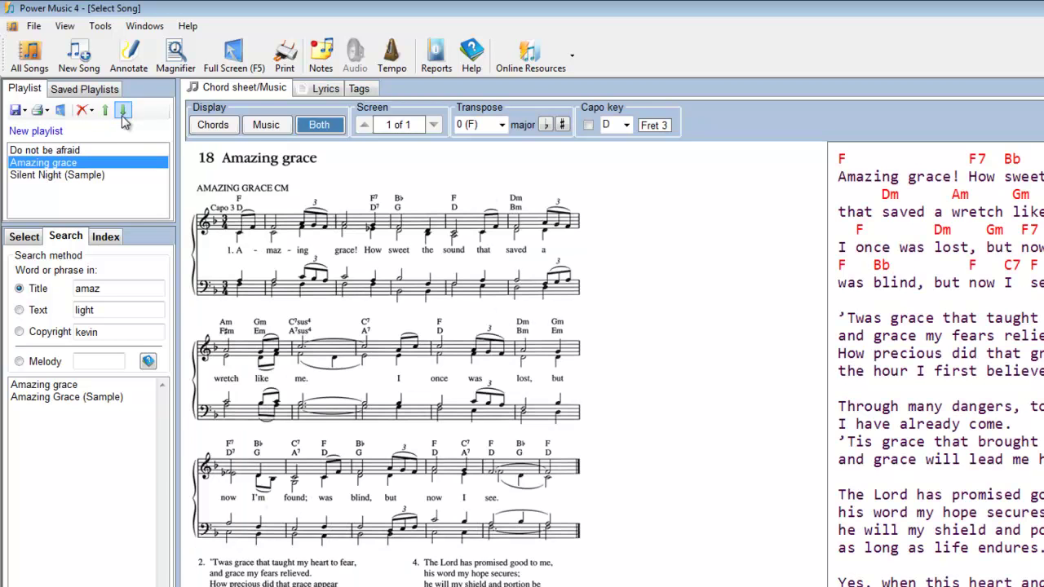
left_click(74, 152)
left_click(121, 114)
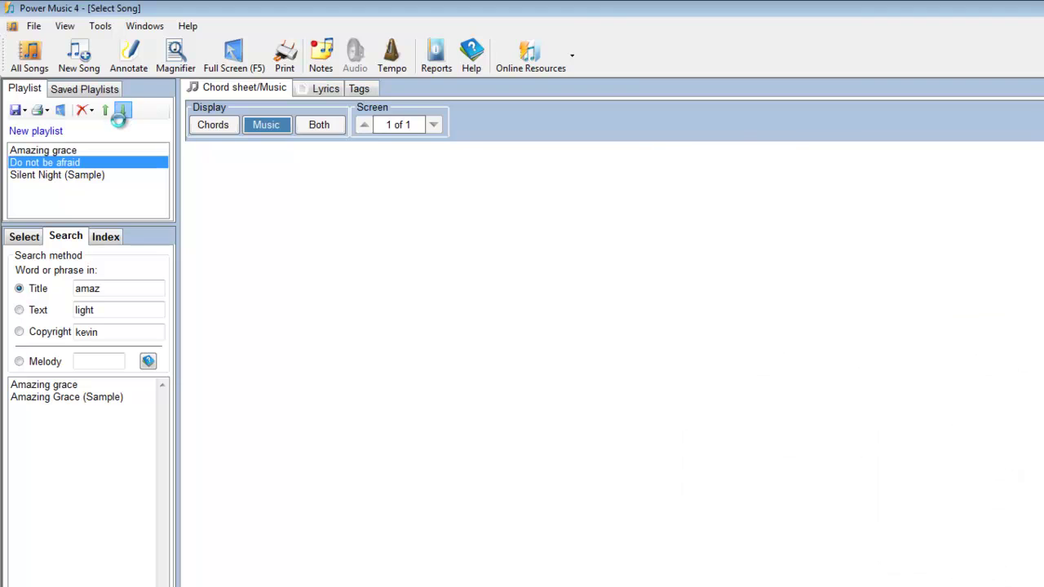
left_click(90, 111)
left_click(89, 111)
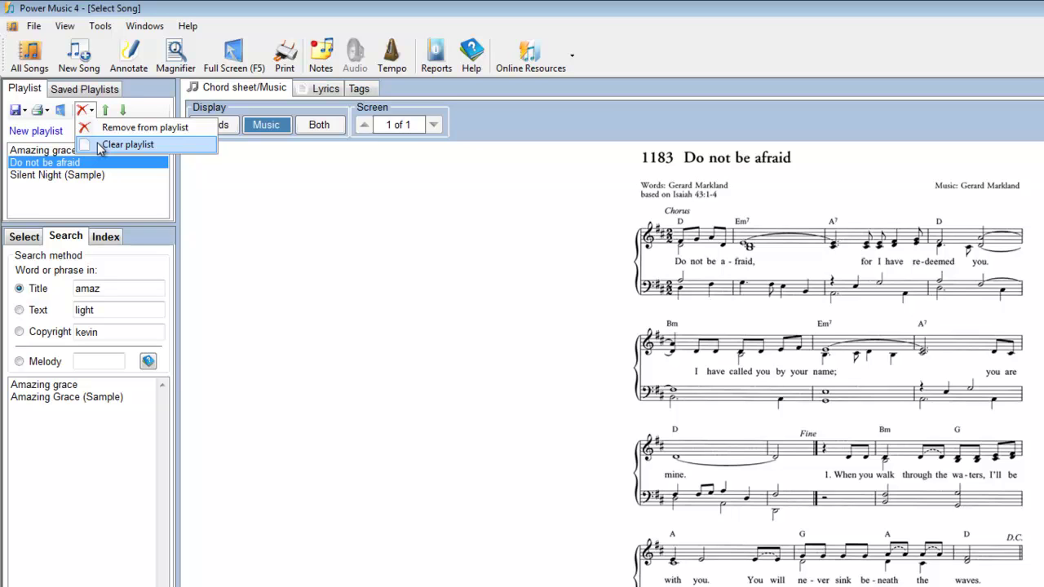
left_click(60, 111)
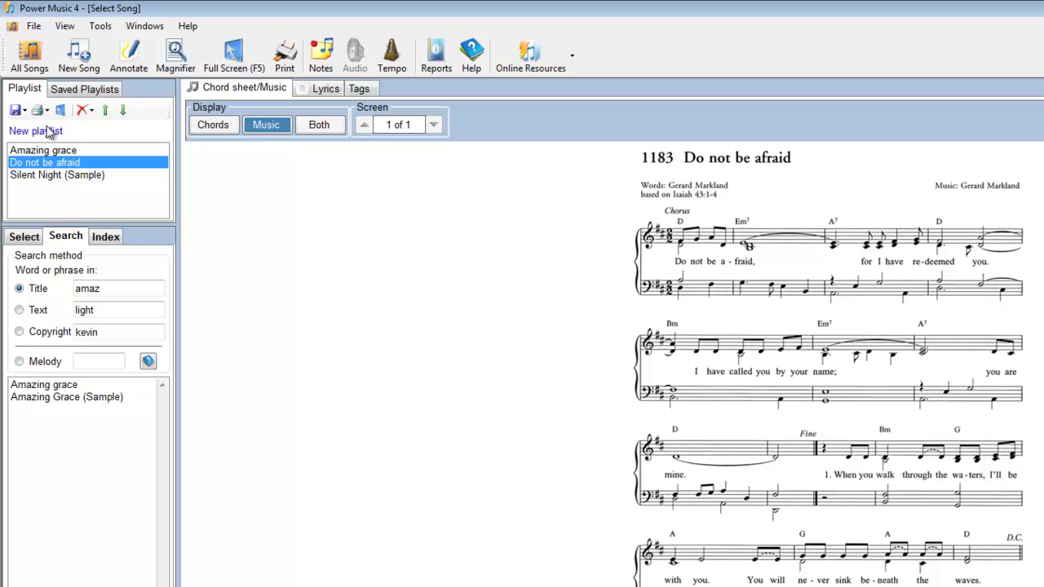
- Show "Amazing grace" from the playlist and save the playlist under the name "friday"
left_click(57, 150)
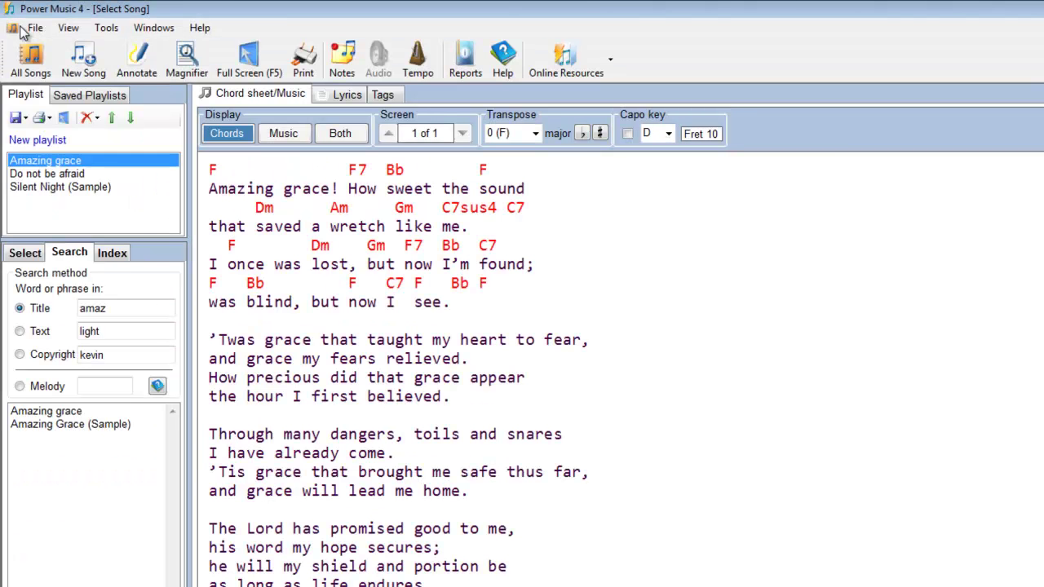
left_click(19, 120)
left_click(34, 135)
left_click(25, 120)
left_click(41, 137)
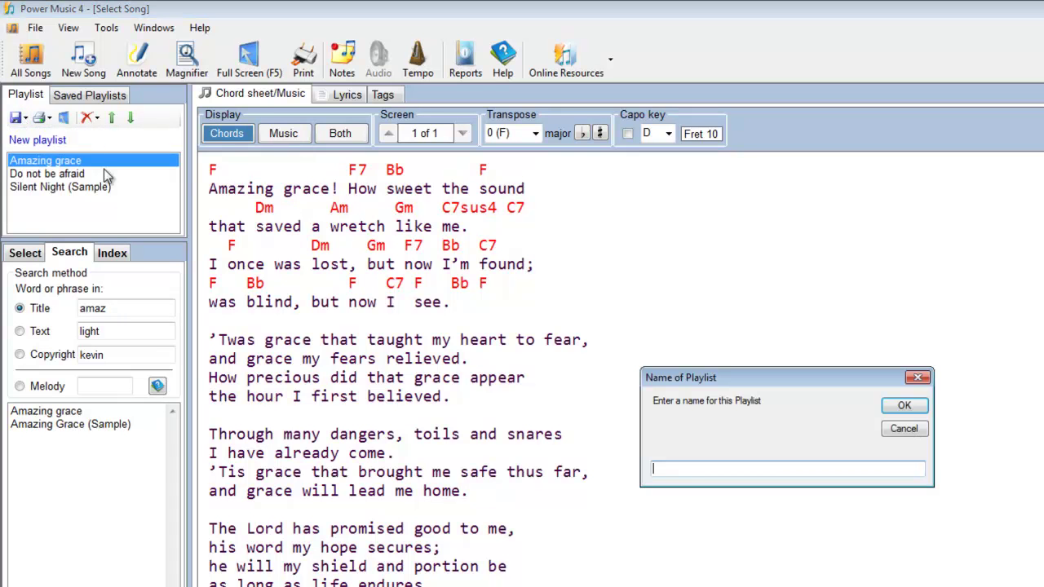
type("friday")
left_click(907, 408)
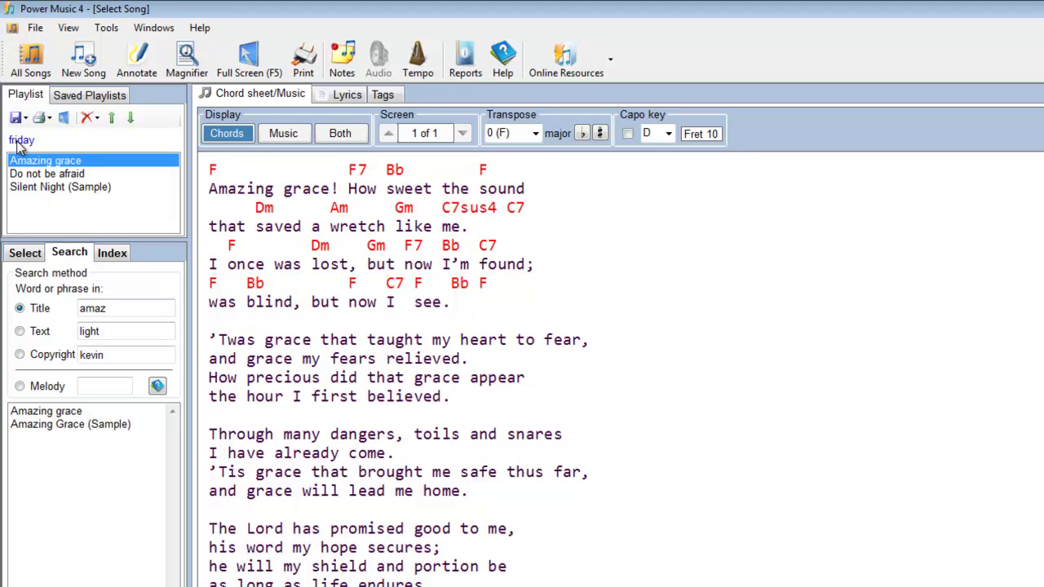
- Preview the songs in the saved playlist "friday" and open it as the current playlist
left_click(102, 101)
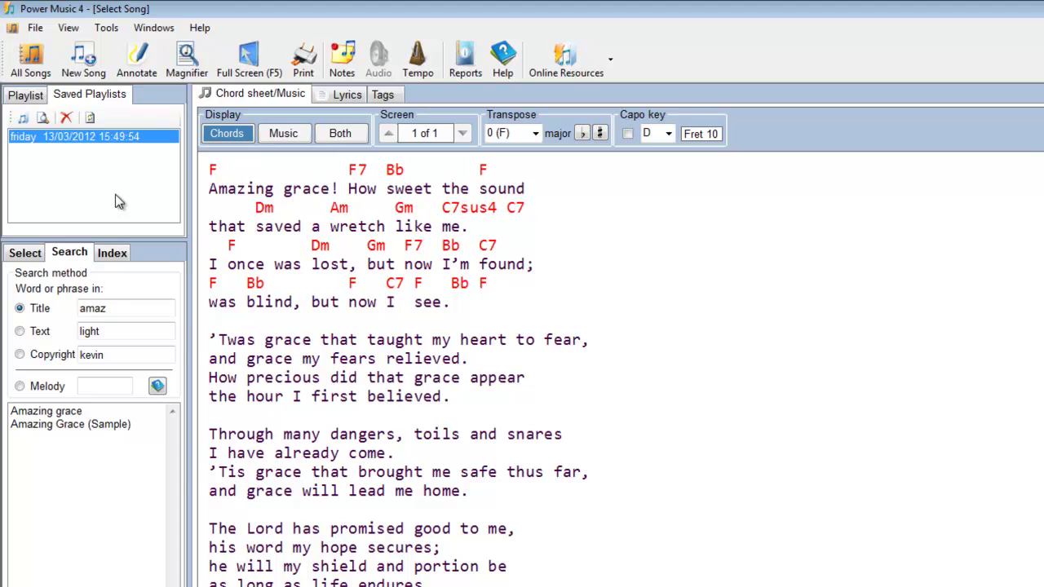
right_click(89, 140)
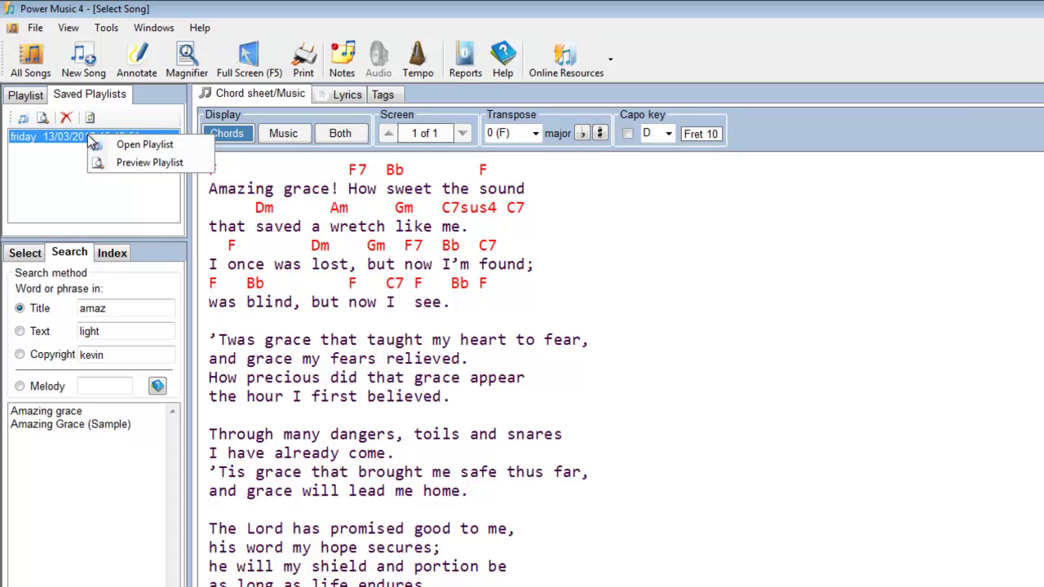
left_click(134, 163)
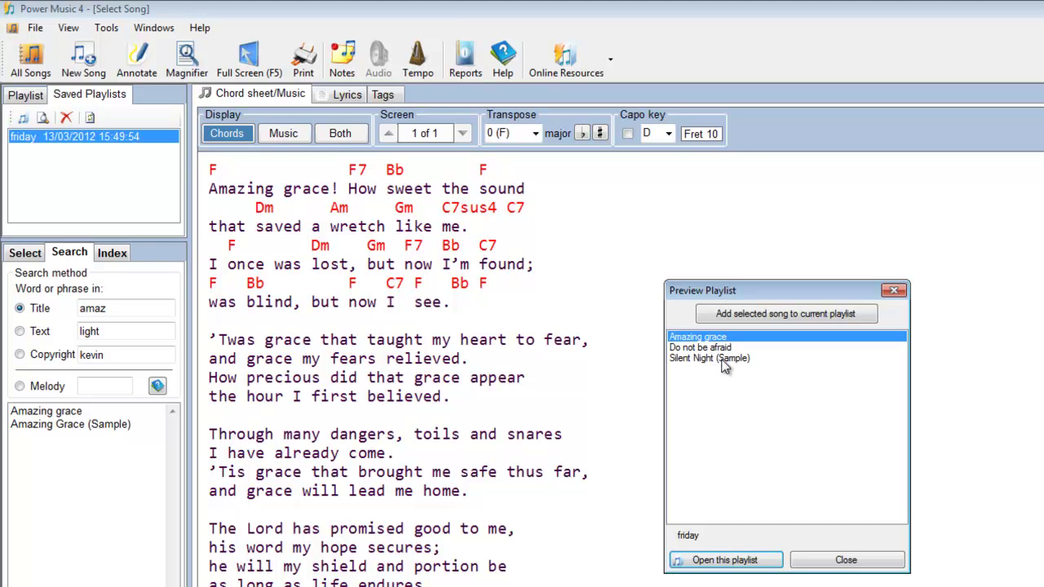
left_click(694, 349)
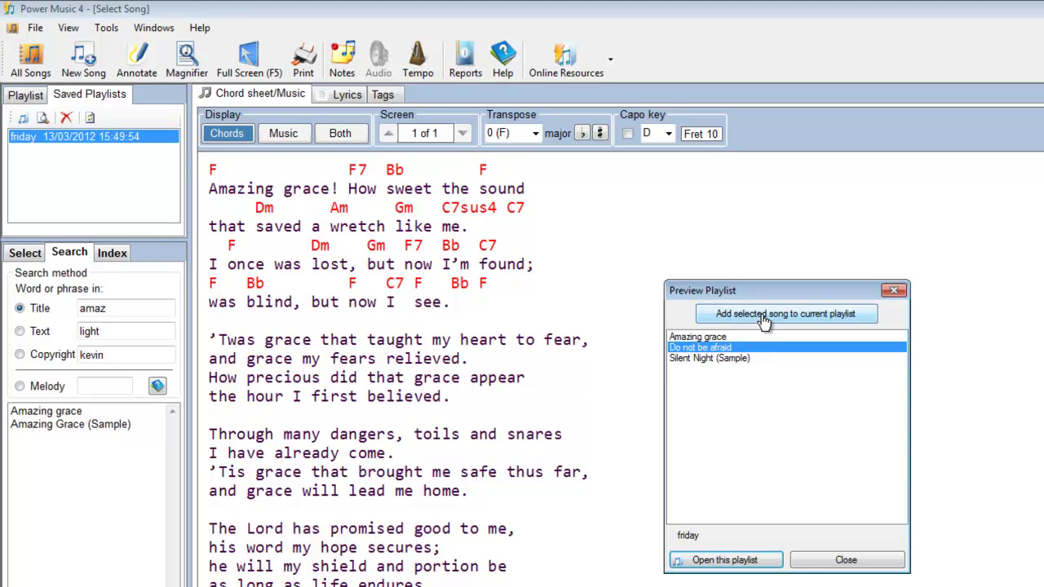
left_click(731, 563)
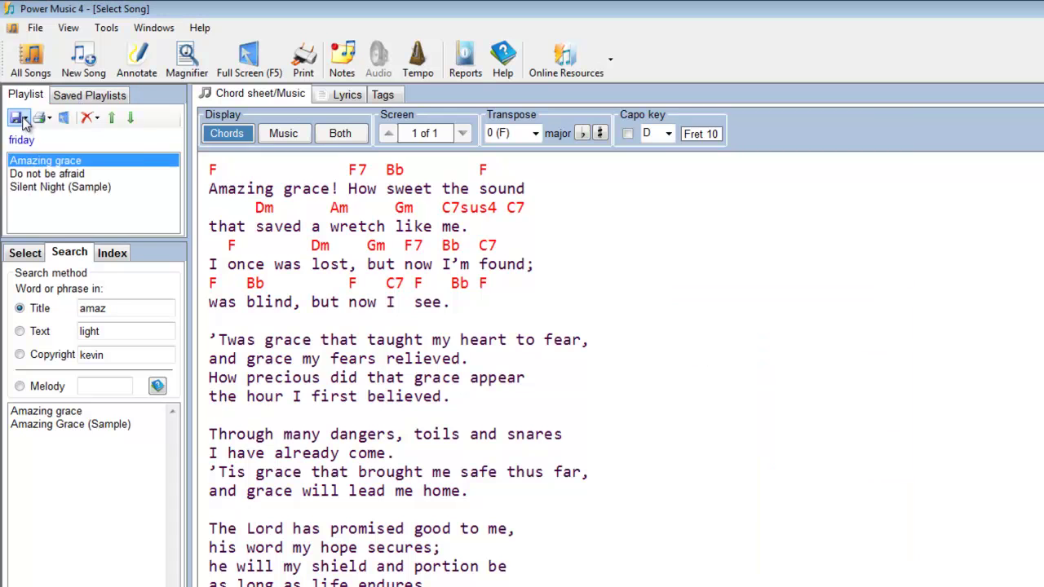
left_click(24, 119)
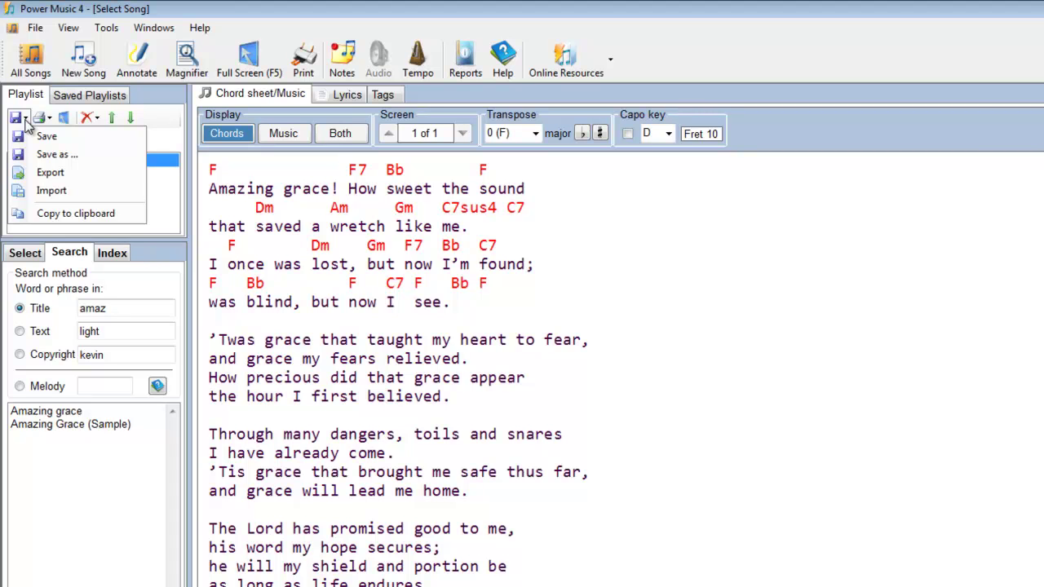
left_click(27, 122)
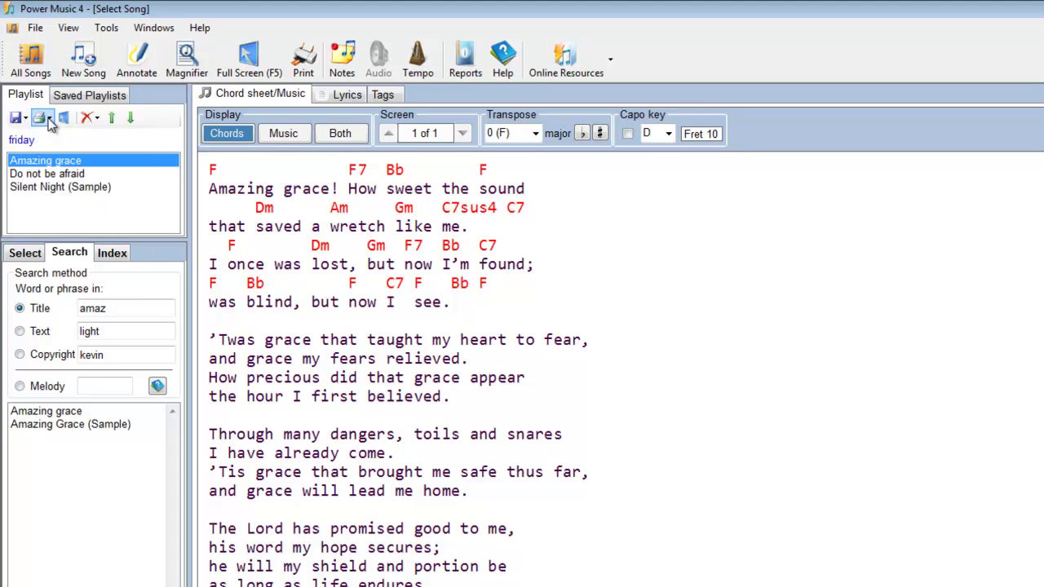
- Print the "friday" playlist using Microsoft XPS Document Writer
left_click(46, 120)
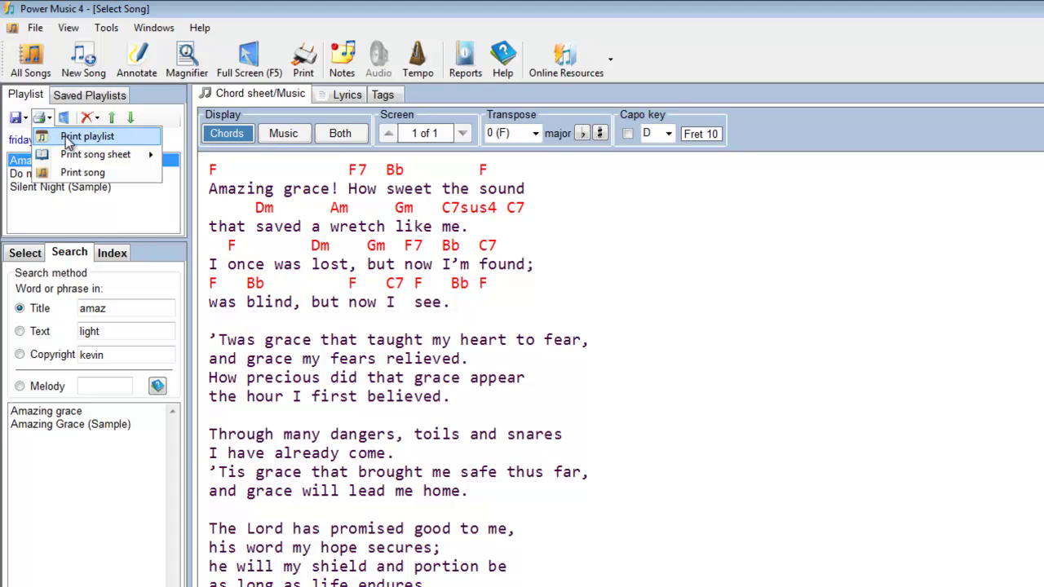
left_click(68, 139)
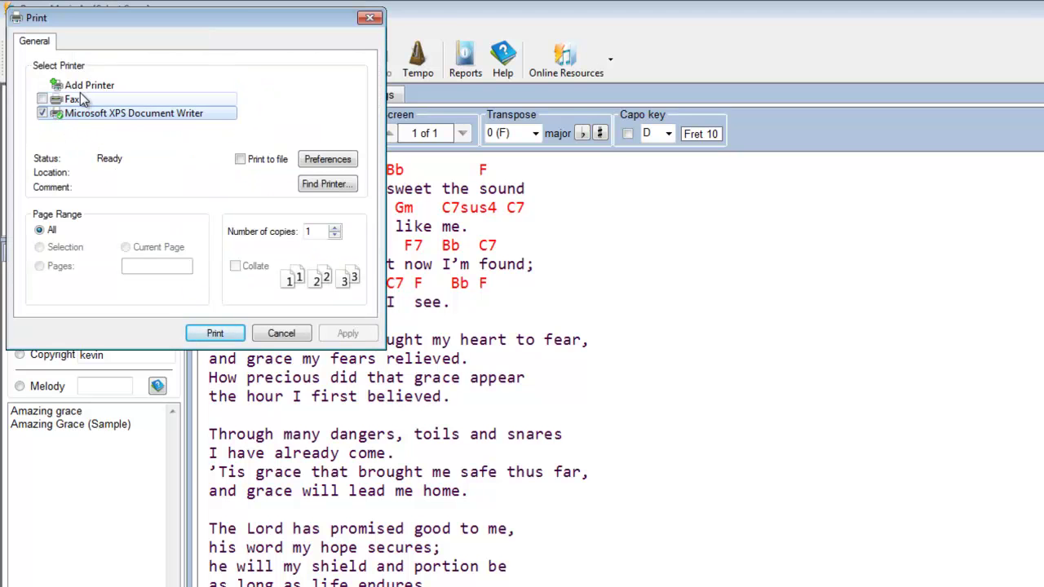
left_click(231, 333)
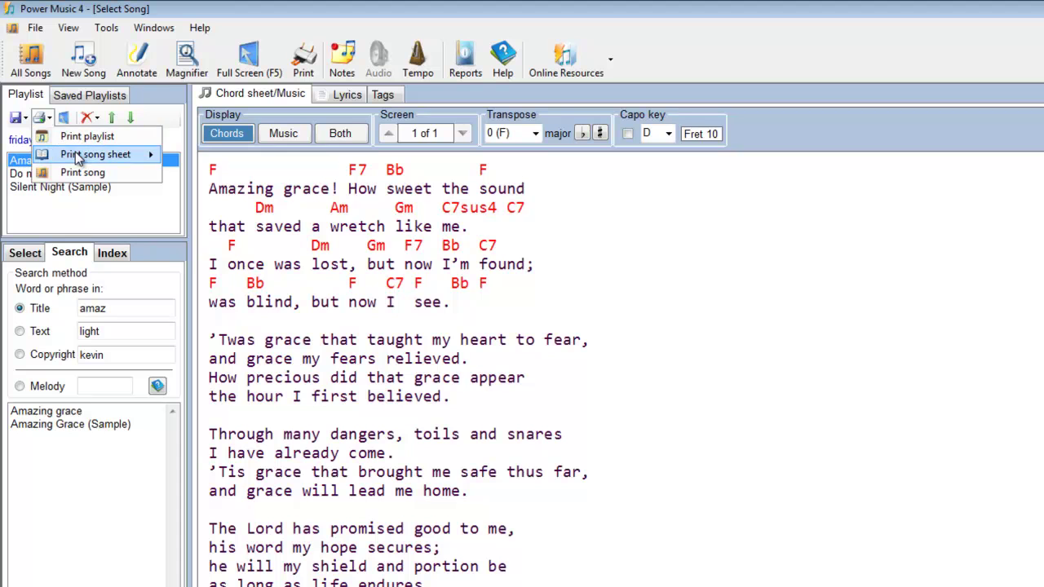
- Generate a printable song sheet from the playlist with the title "friday"
mouse_move(82, 155)
left_click(255, 159)
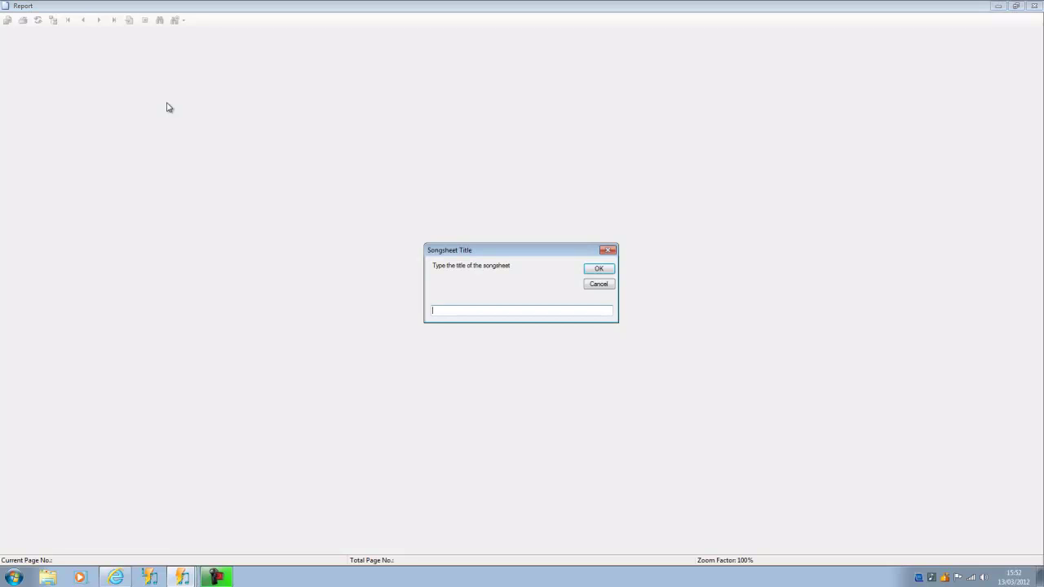
type("friday")
left_click(599, 269)
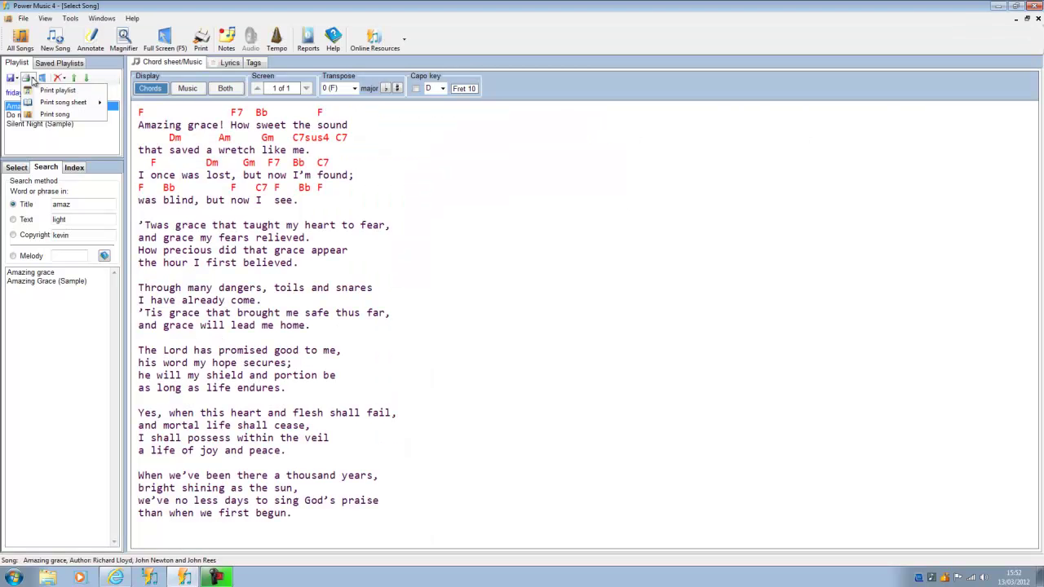
- Preview the printout of the song "Amazing grace" at font size 12 with embedded page breaks, and close the preview
left_click(33, 79)
left_click(33, 78)
left_click(55, 114)
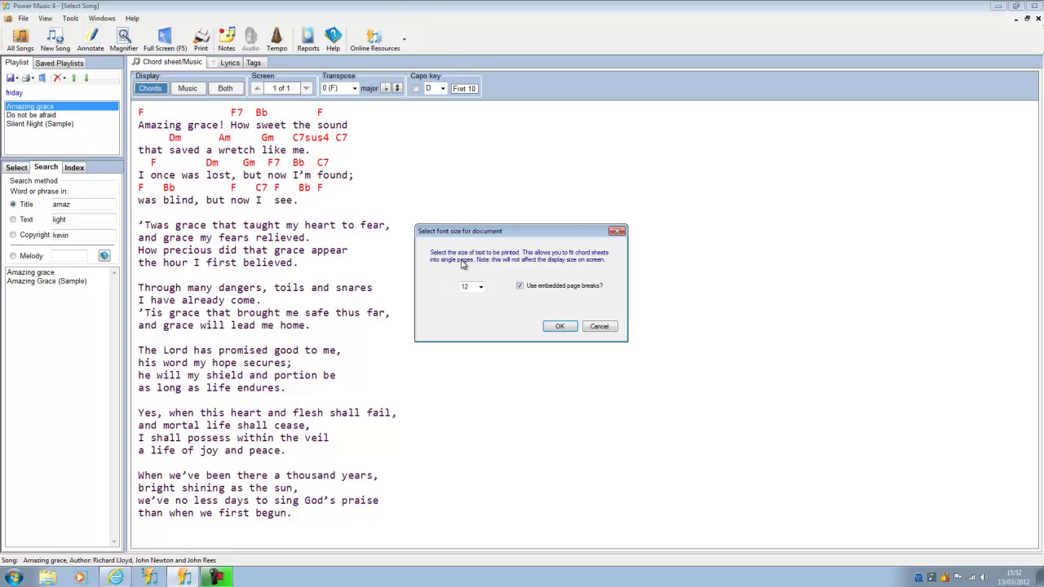
left_click(561, 327)
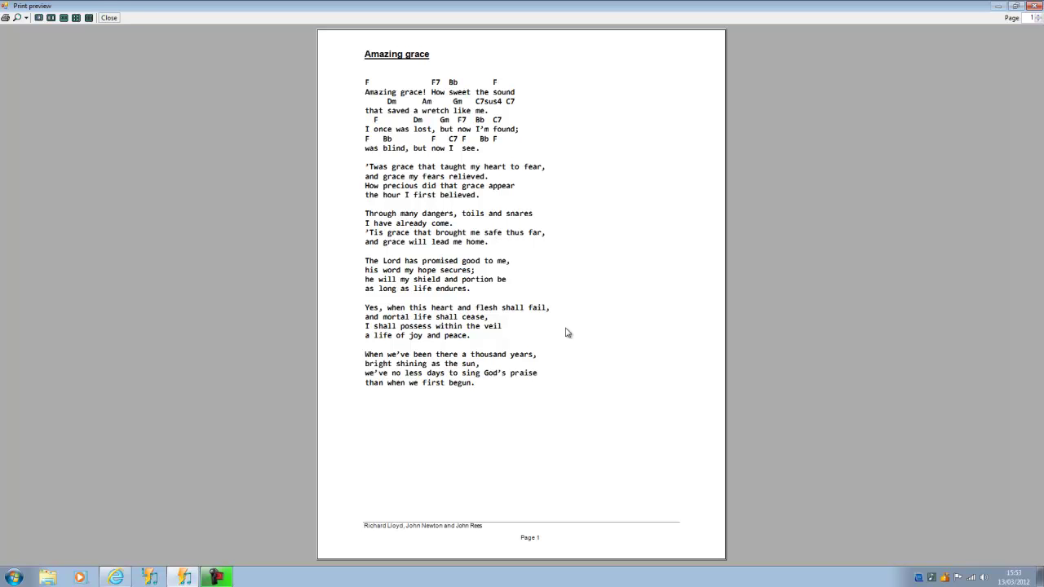
key("Escape")
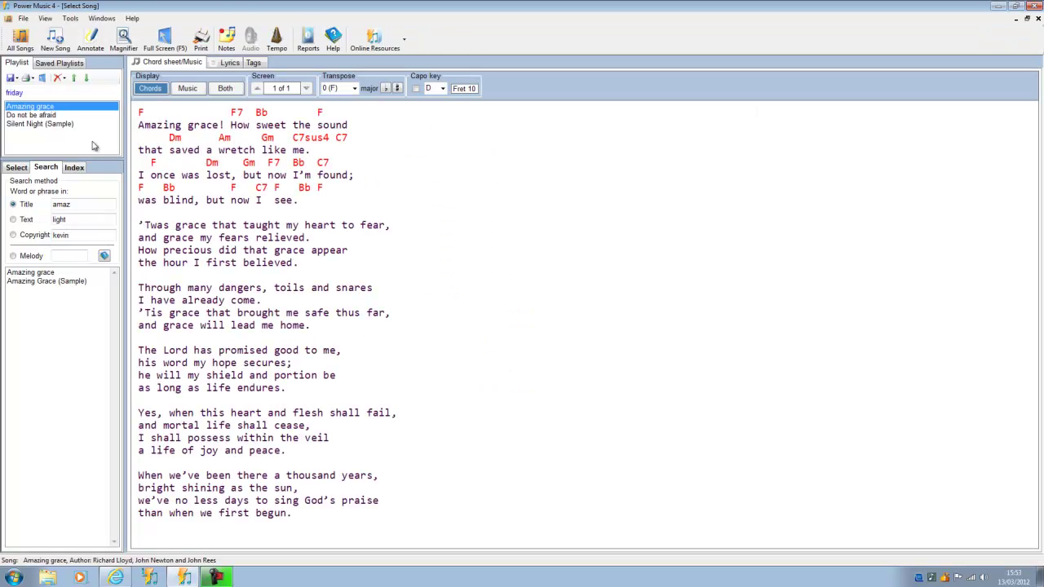